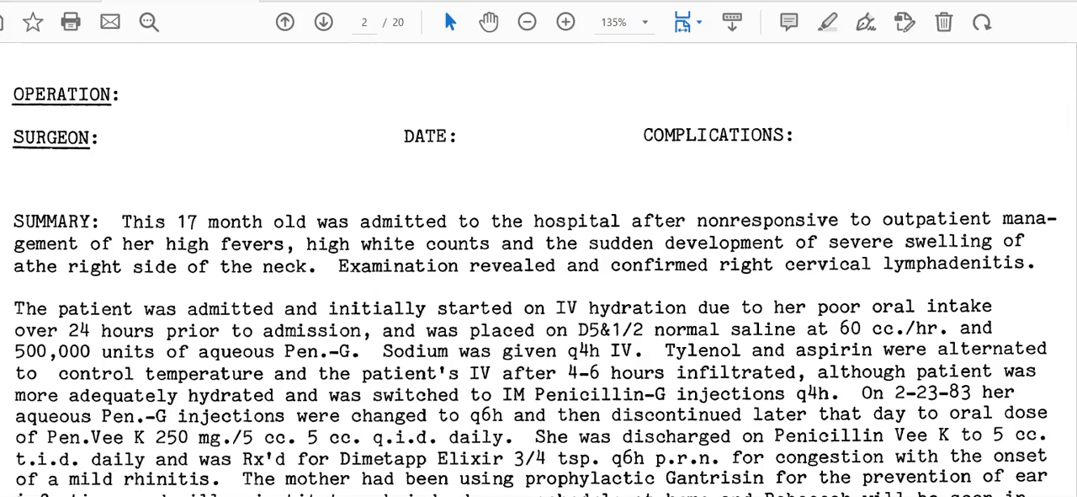
Check the admission details in the discharge summary, switch to the 3M encoder and set the age at admission to 1
scroll(539, 269, up, 1)
scroll(538, 269, up, 5)
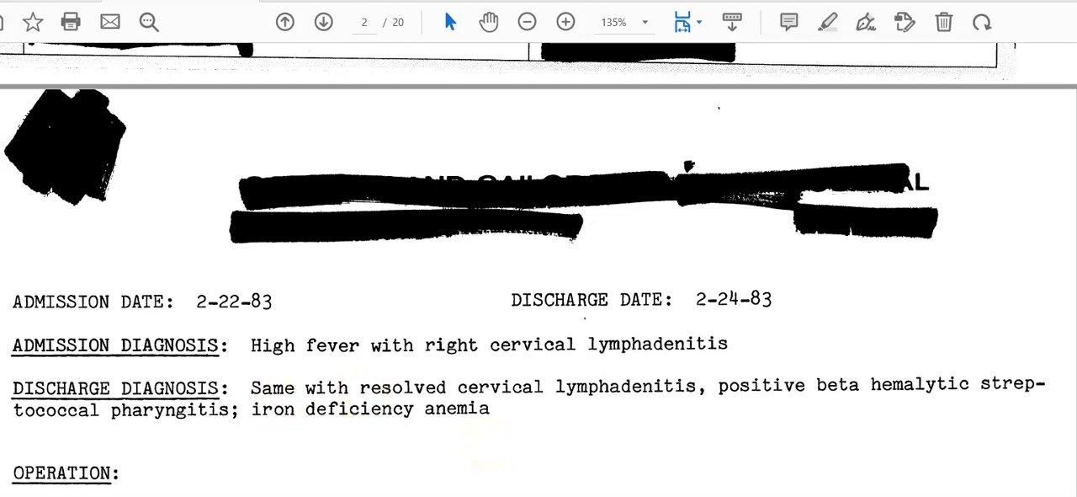
key(alt+Tab)
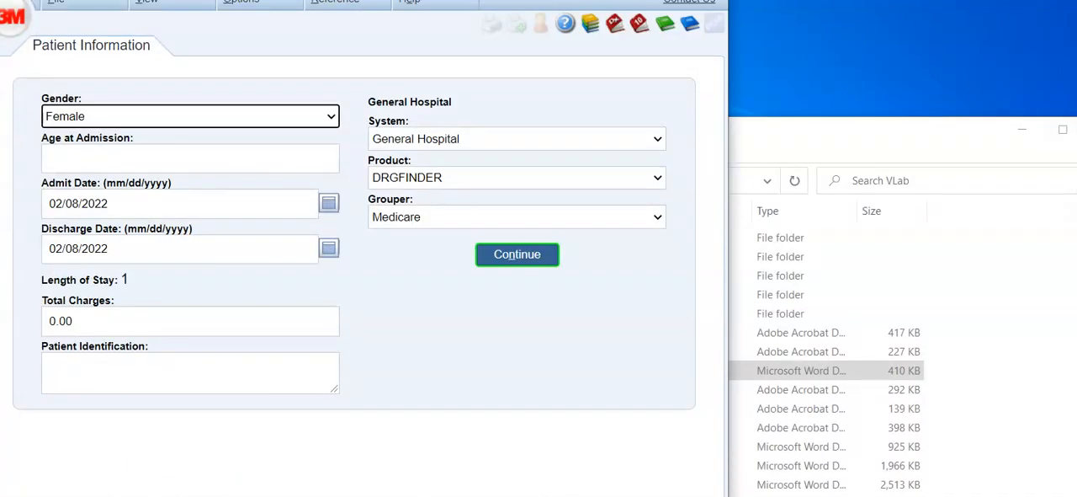
click(1076, 129)
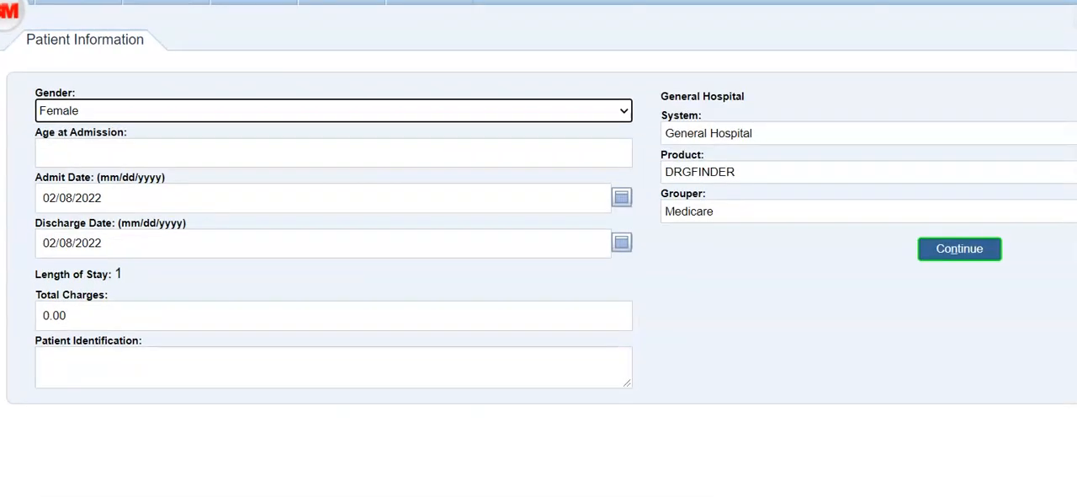
click(61, 148)
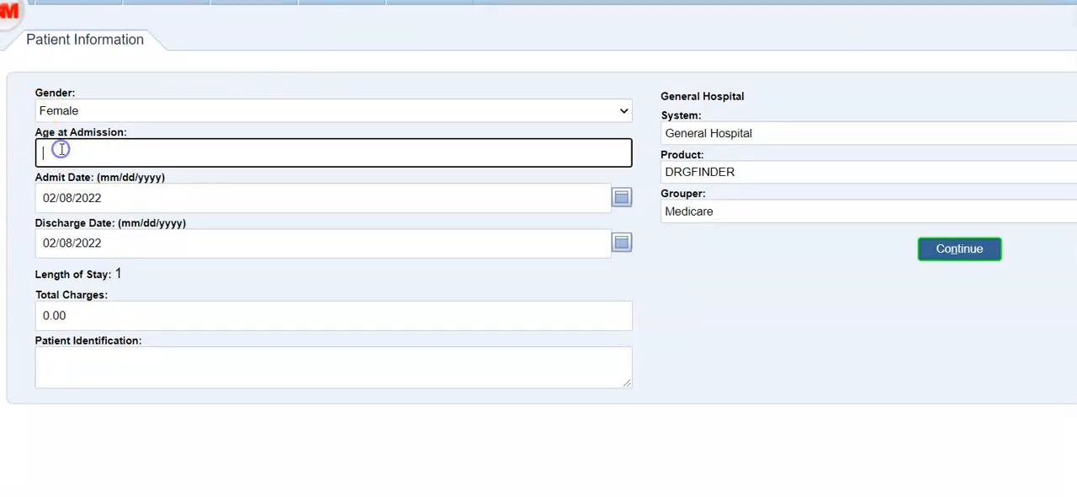
text(1)
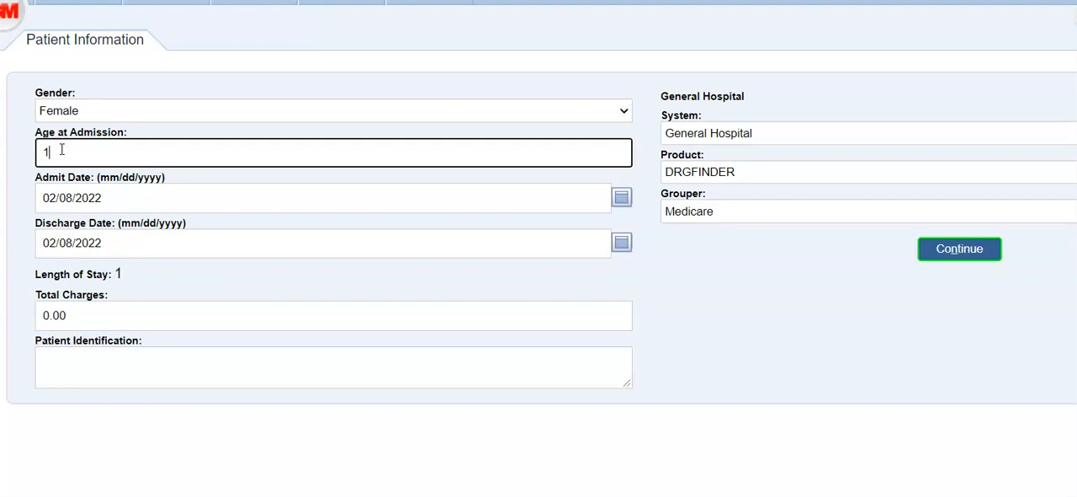
Set the admit date to 01/21/2022 and the discharge date to 01/23/2022
click(73, 200)
click(54, 196)
key(BackSpace)
text(1)
drag(57, 196, 73, 196)
key(BackSpace)
text(21/)
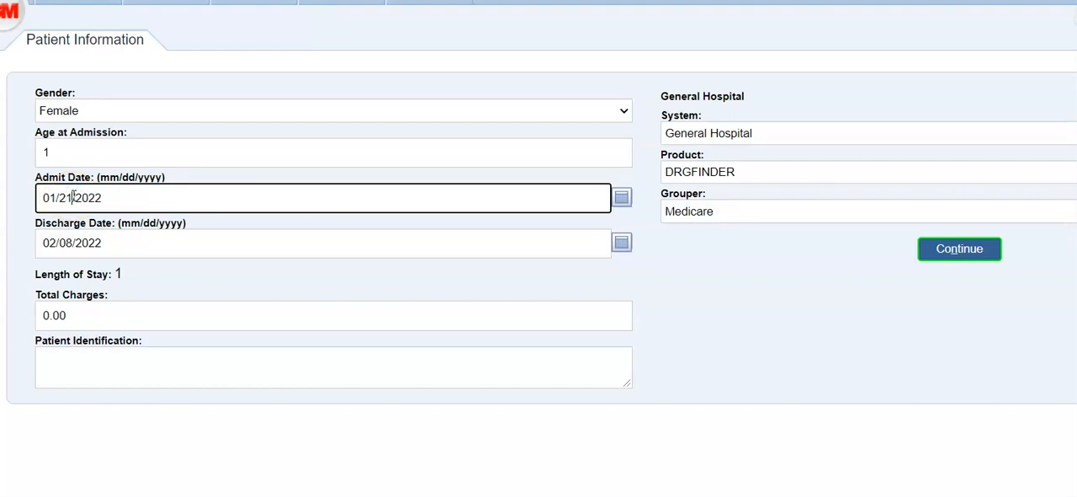
triple_click(53, 242)
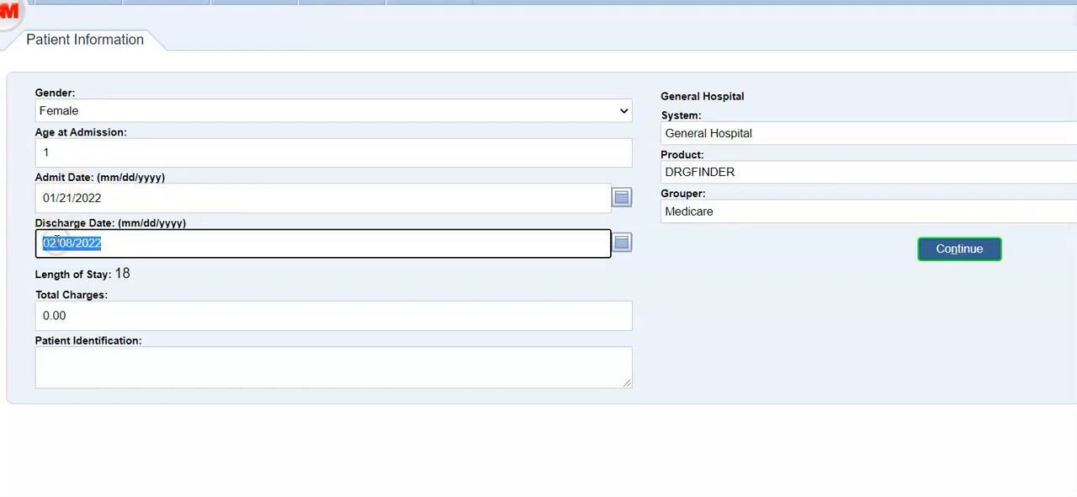
text(01/23/2022)
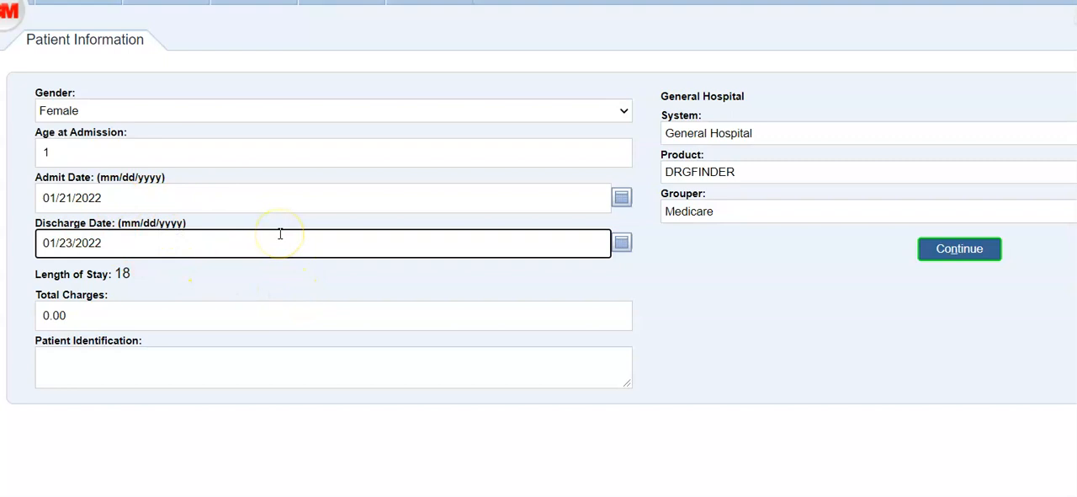
Submit the patient information with the DRGFINDER product and choose Home, Self Care (UB-01) as the patient disposition
click(715, 172)
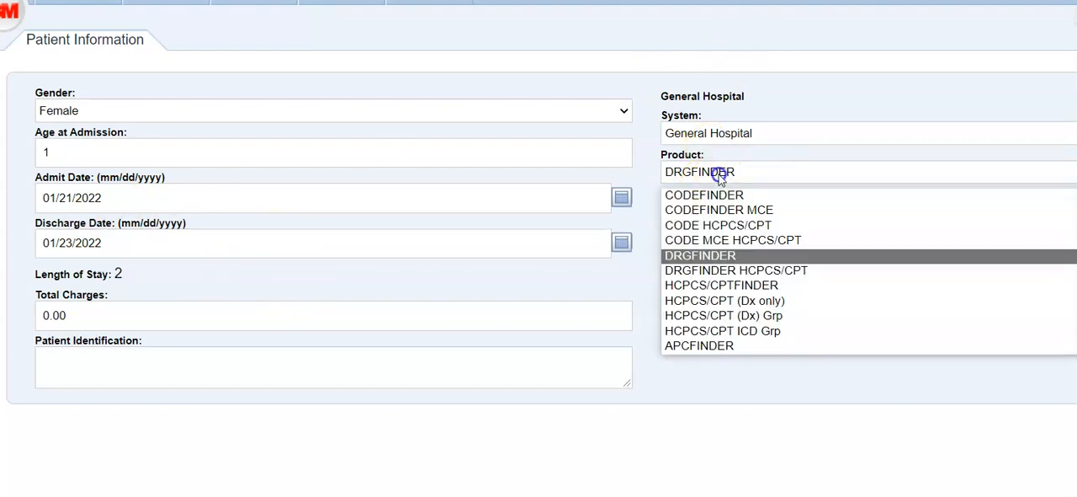
click(721, 256)
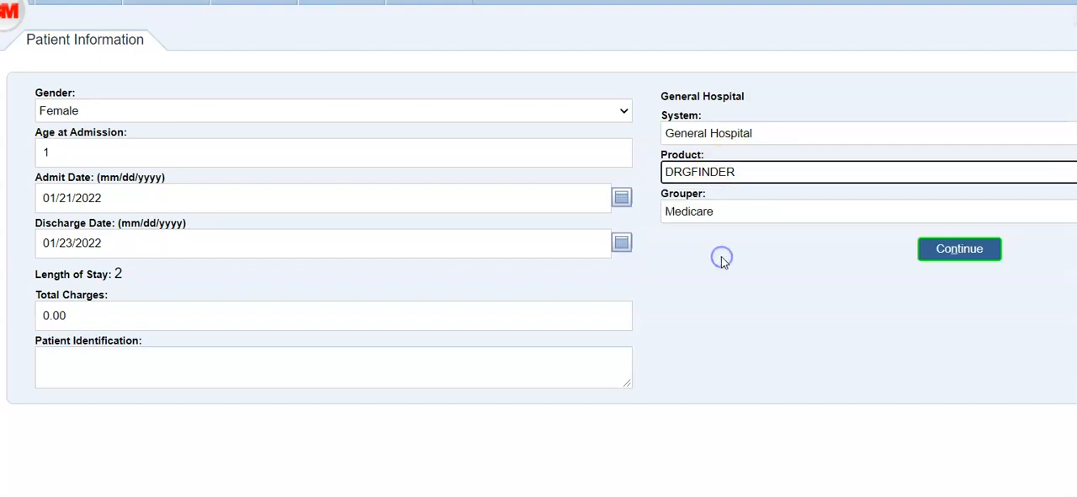
click(974, 247)
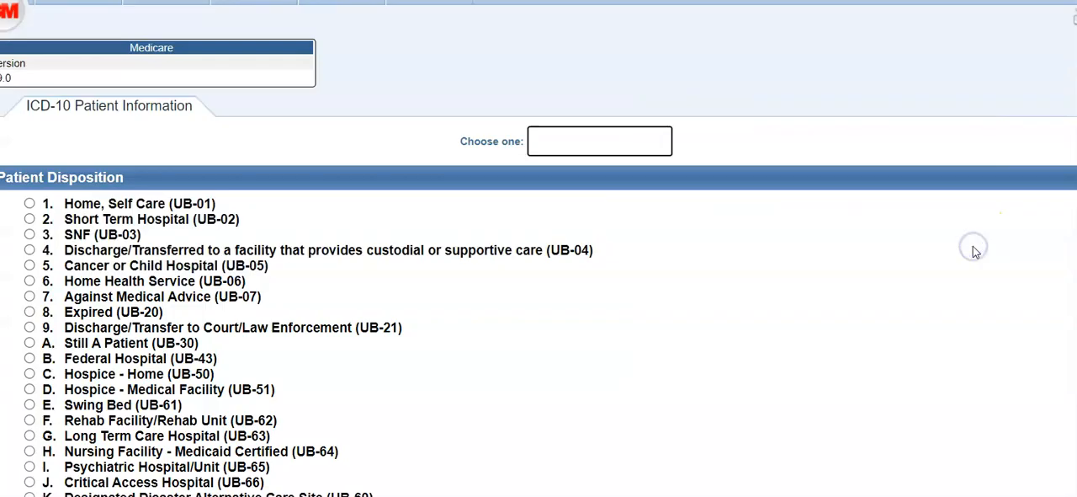
click(116, 204)
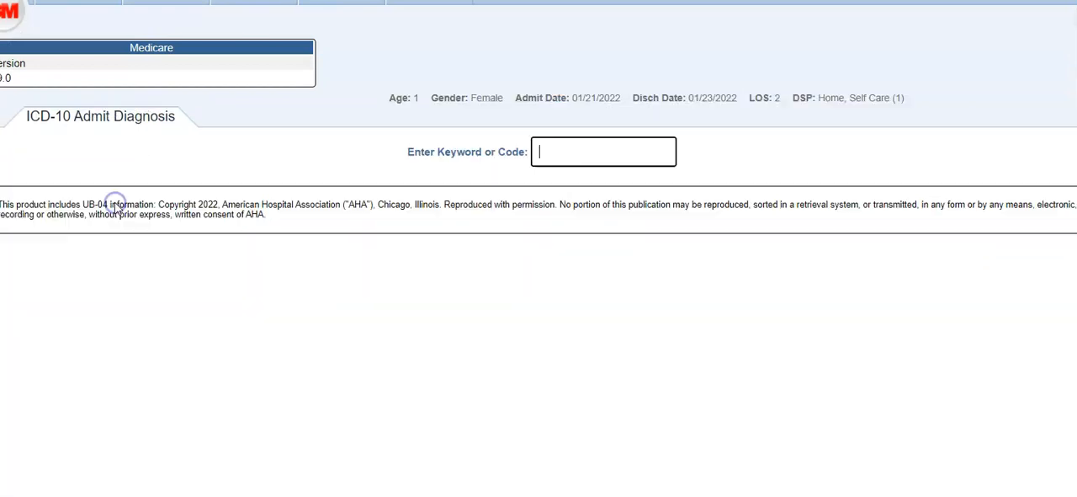
Search the admit diagnosis for LYMPHAD, choose Lymphadenitis and complete the admit diagnosis
click(565, 147)
text(LYMPHAD)
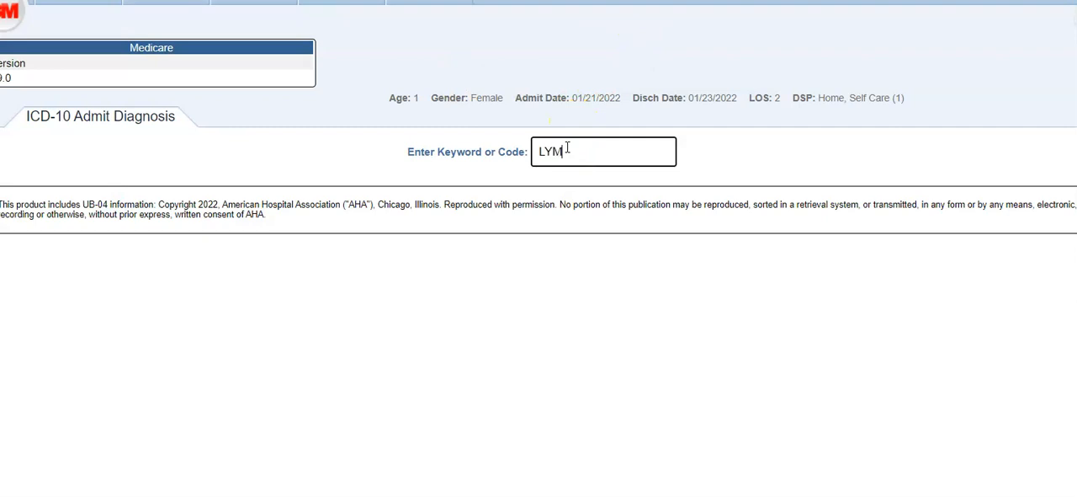
key(Return)
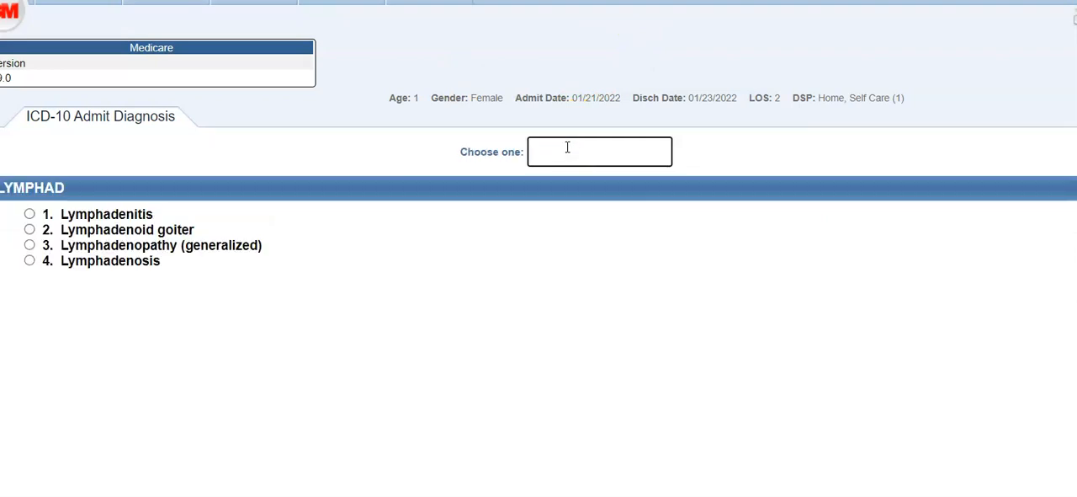
key(1)
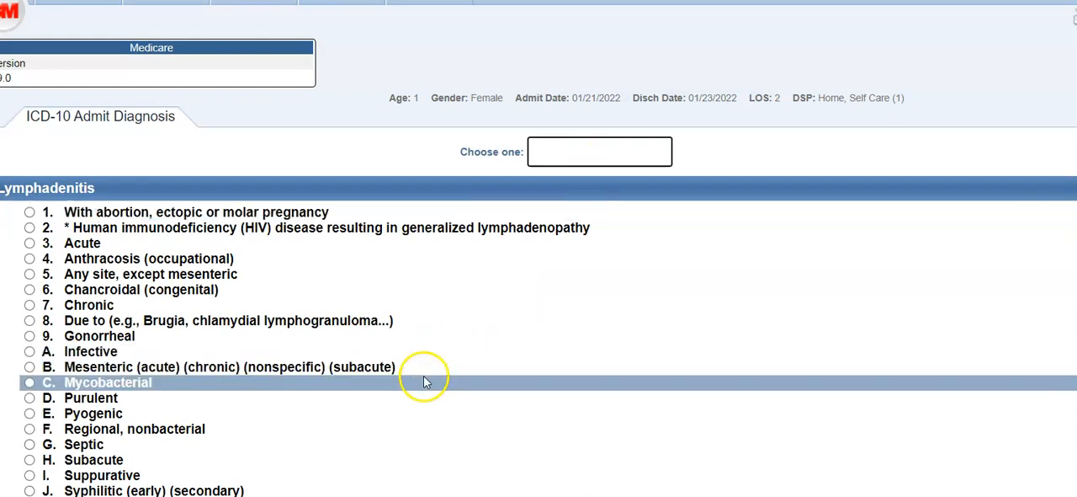
click(501, 493)
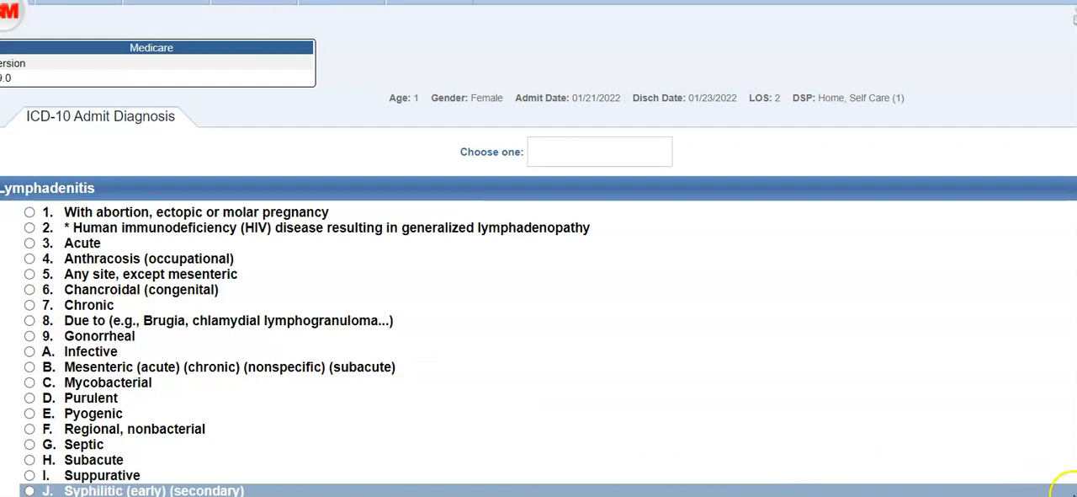
click(1073, 487)
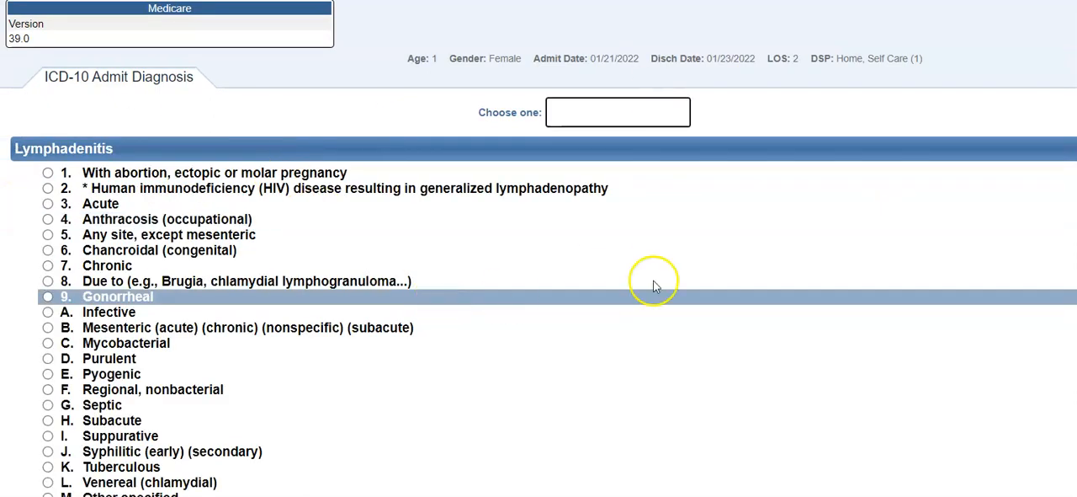
click(523, 491)
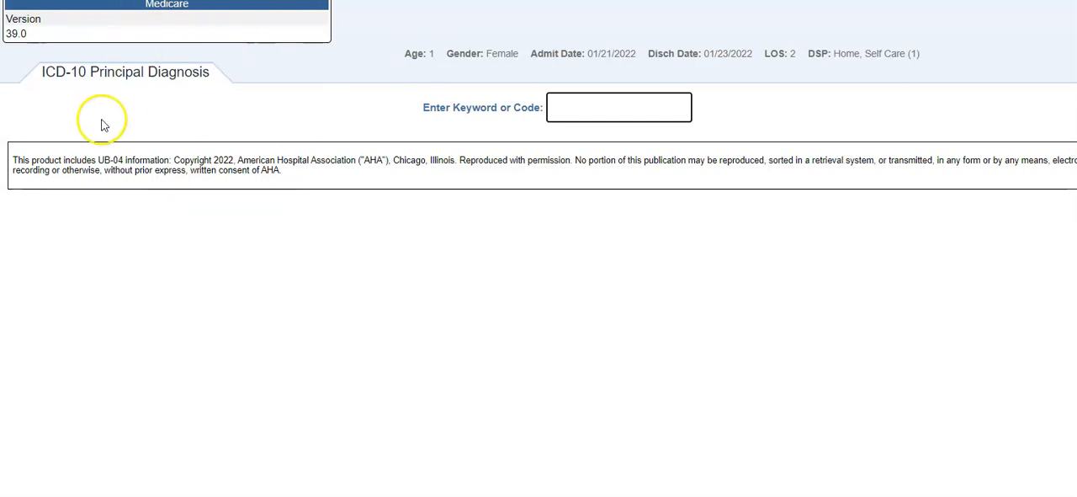
click(633, 107)
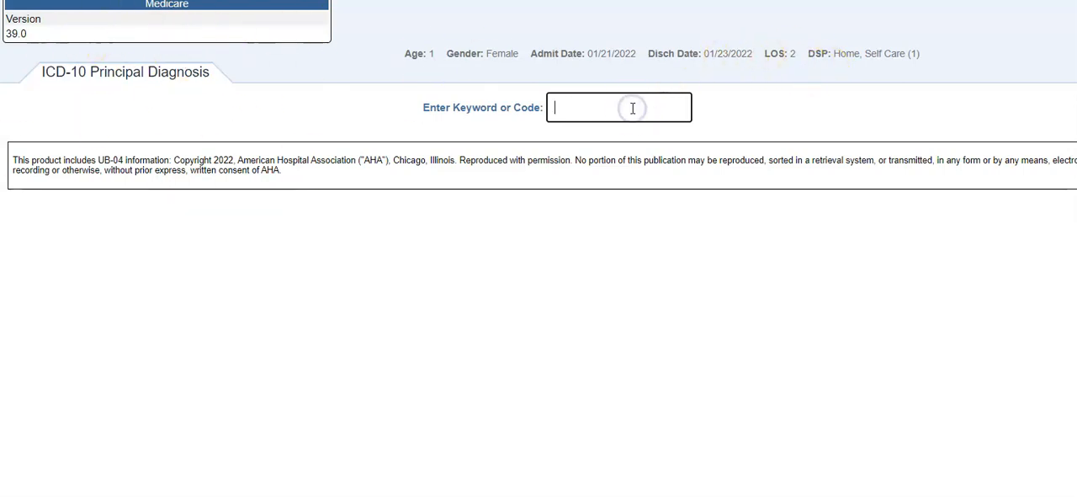
text(LYN)
key(Return)
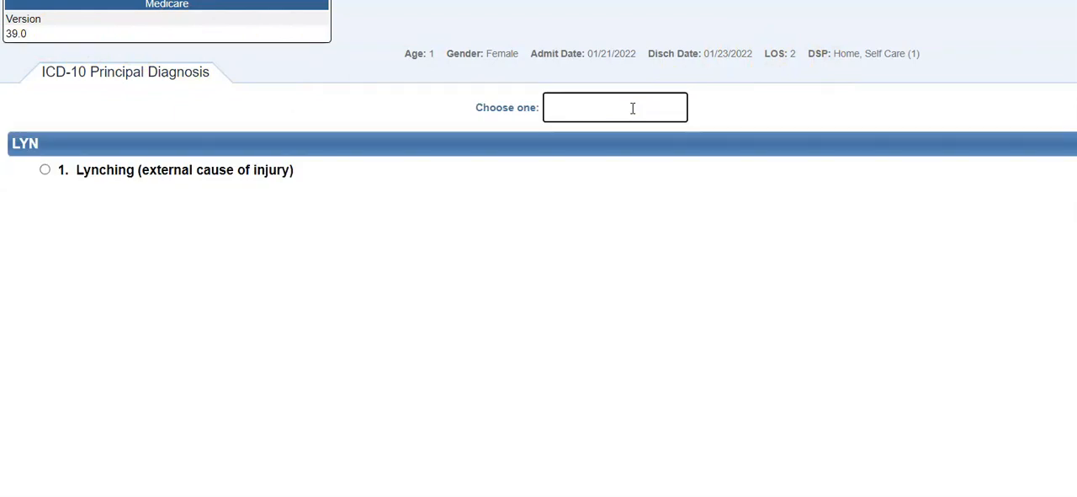
Search the principal diagnosis for LYMPHAD, choose Lymphadenitis with type Unspecified, and accept the resulting diagnosis code
text(LYMPHA)
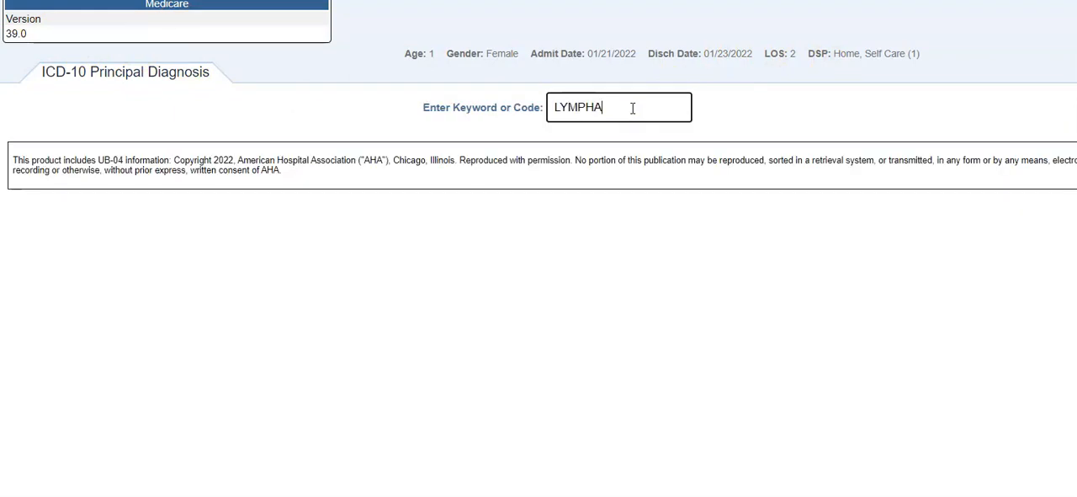
text(D)
key(Return)
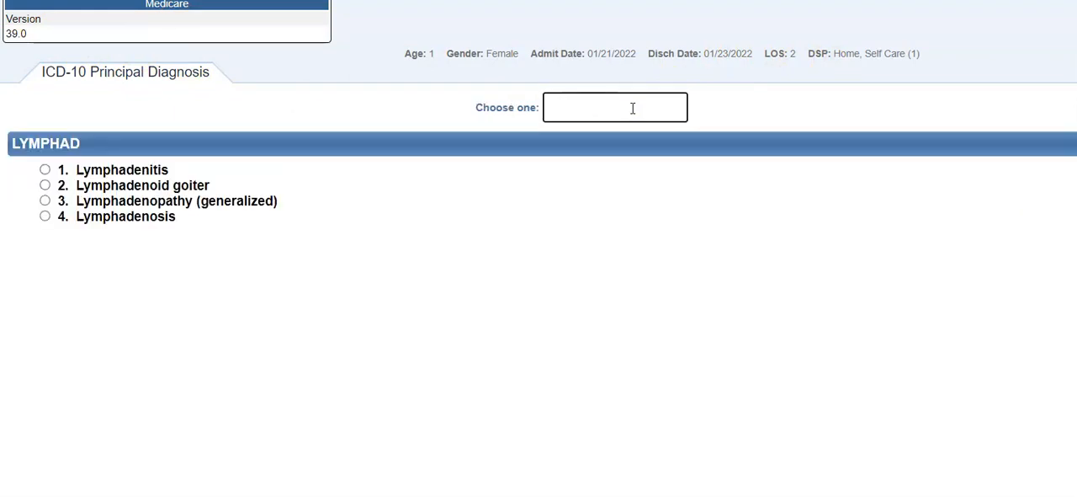
text(1)
key(Return)
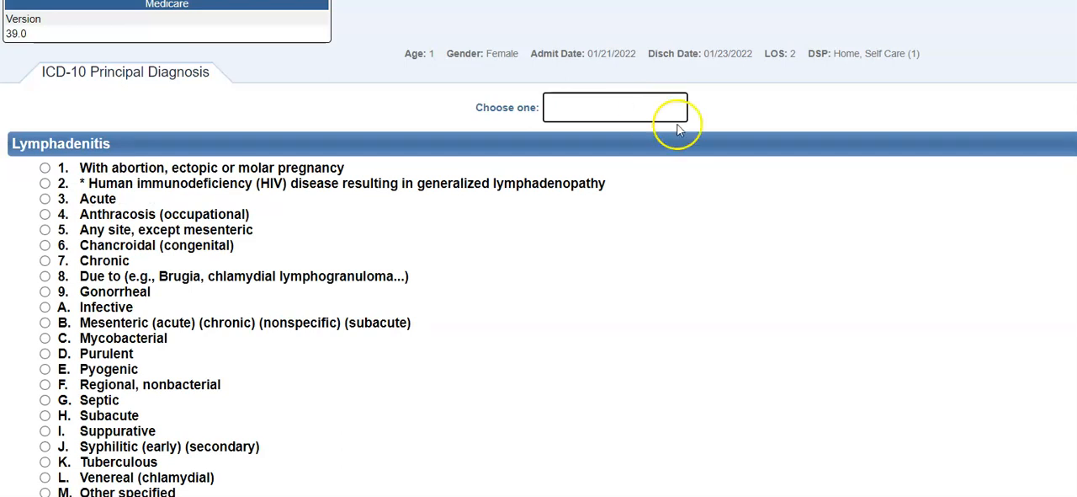
click(882, 477)
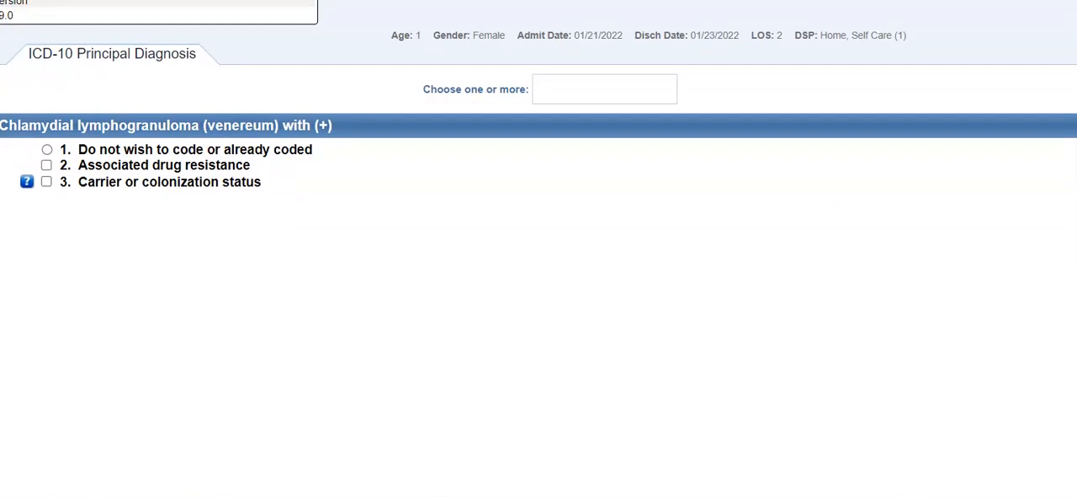
key(alt+Left)
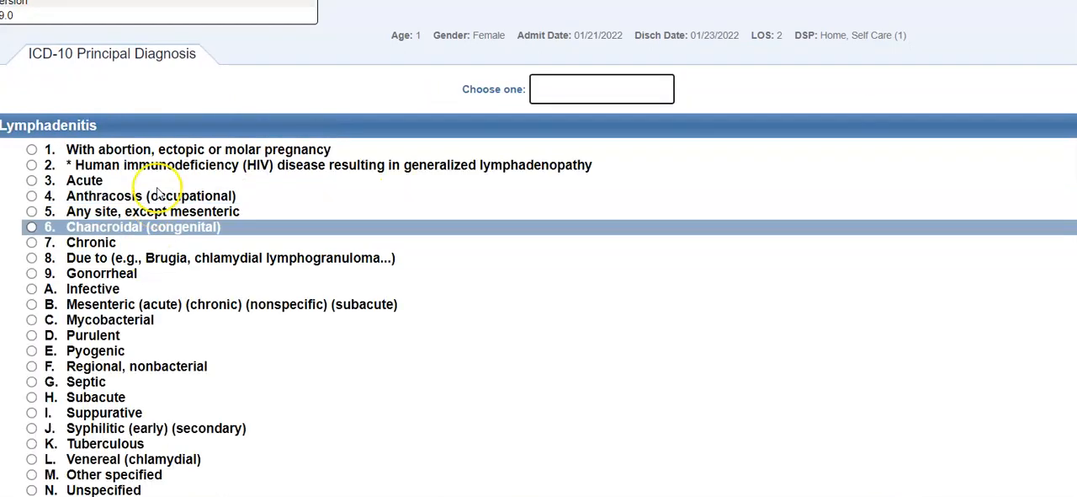
click(31, 491)
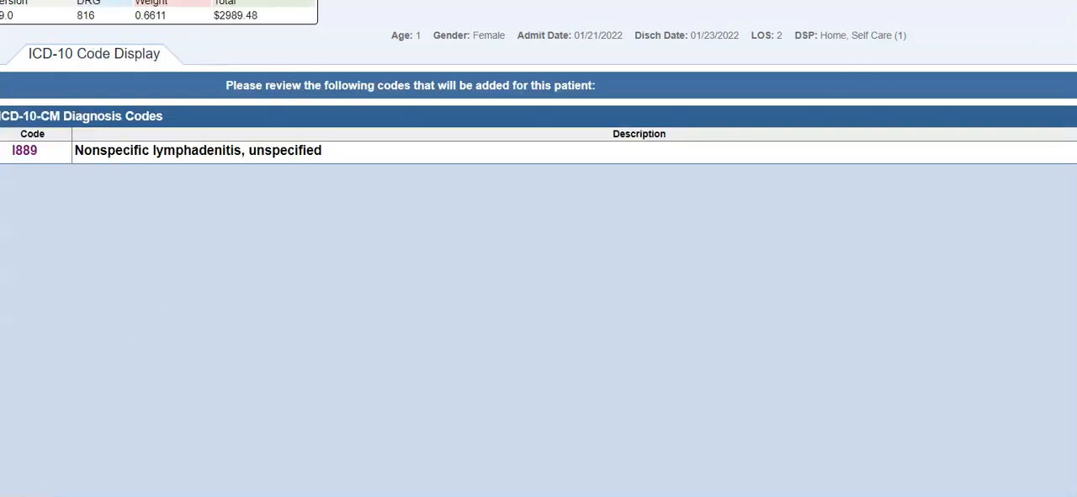
click(1073, 14)
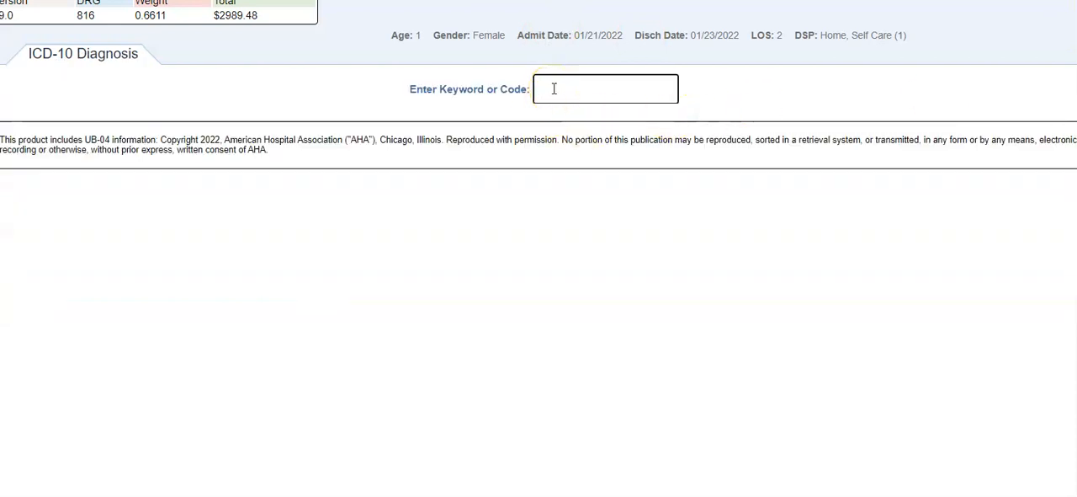
Try to search for an additional diagnosis with the keyword STREPCO
text(S1TRE)
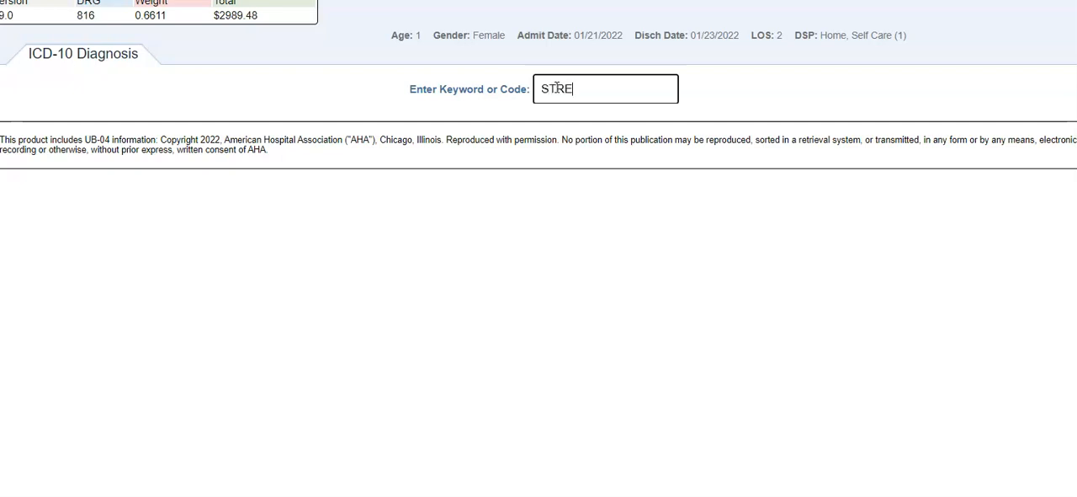
text(PCO)
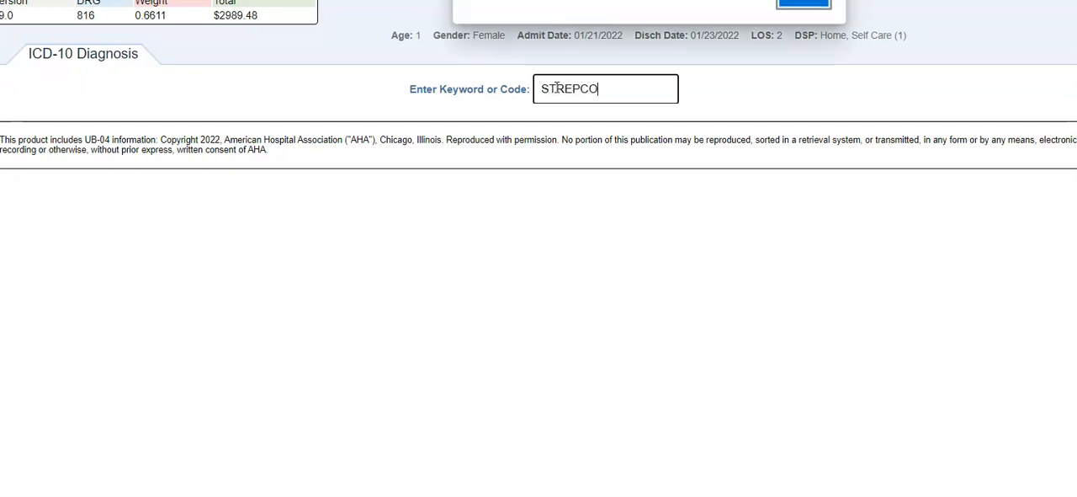
key(Return)
Search the additional diagnosis for PHARYNGI, choose Pharyngitis and specify the Streptococcal type
text(P)
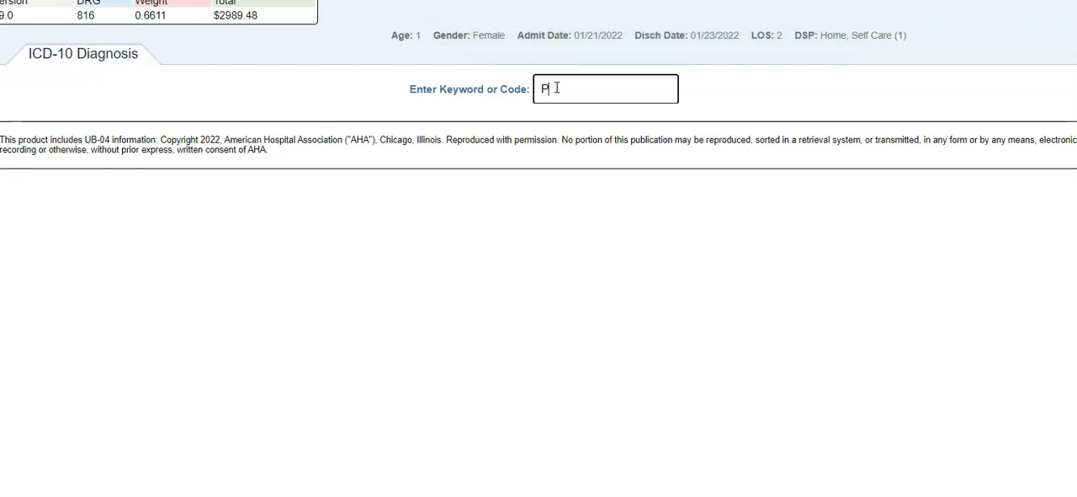
text(HARYNGI)
key(Return)
key(1)
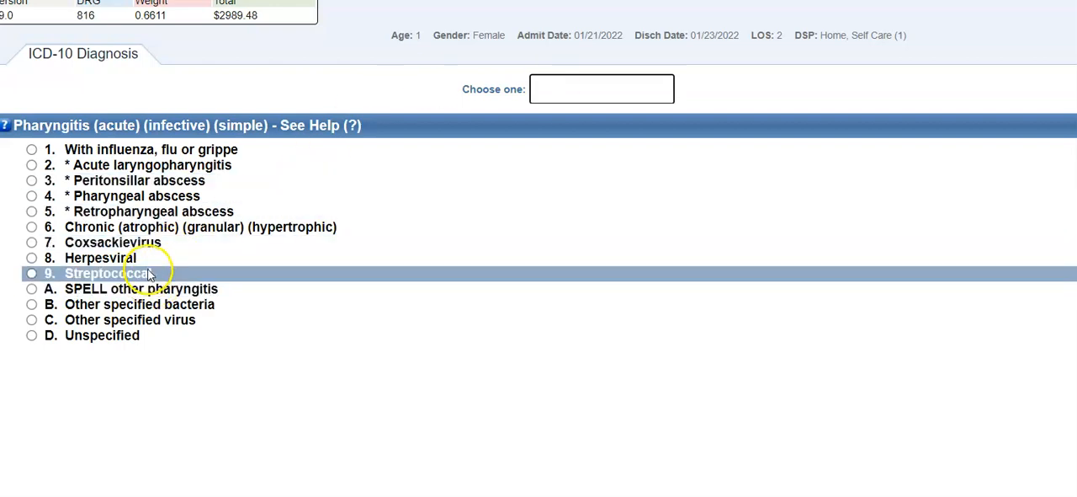
mouse_move(73, 273)
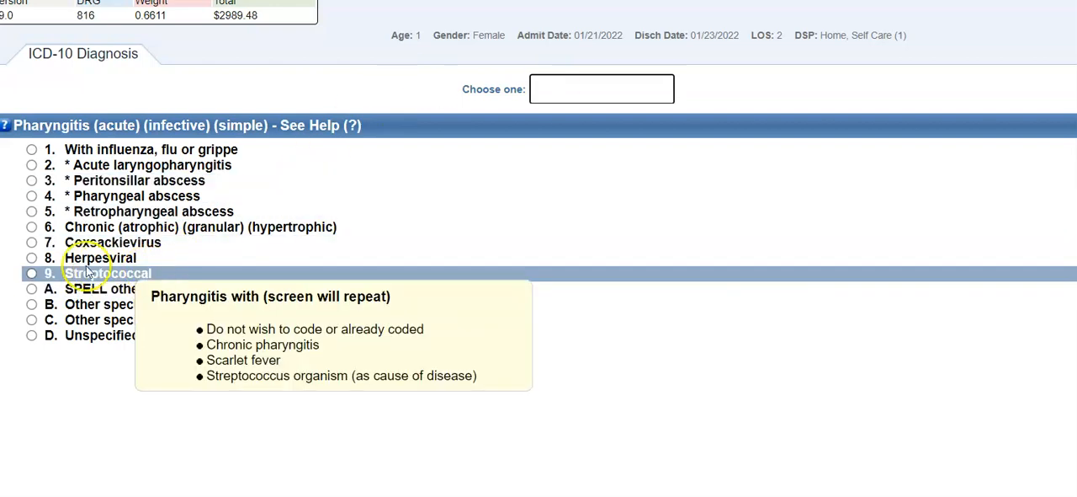
click(32, 275)
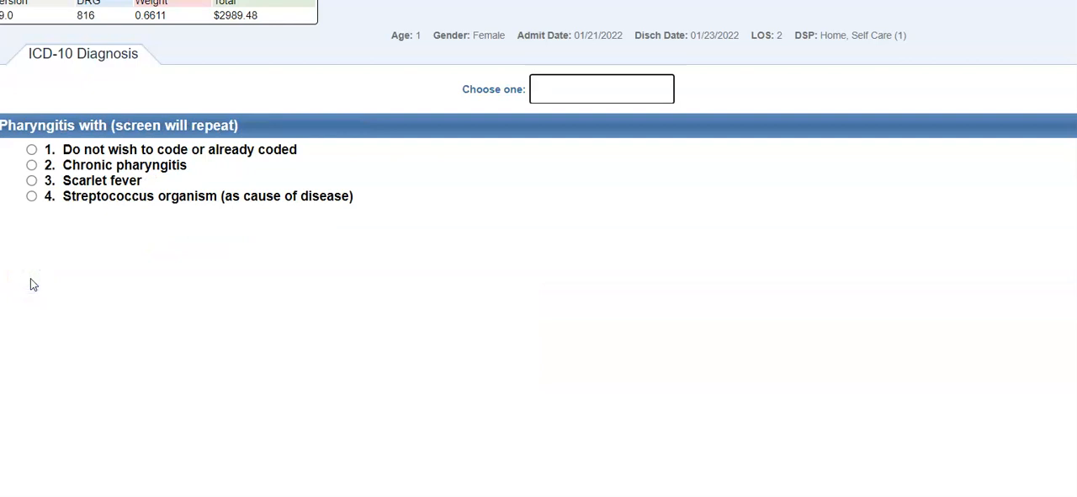
Decline coding any associated conditions for both the pharyngitis and the respiratory condition prompts by choosing Do not wish to code or already coded
mouse_move(97, 180)
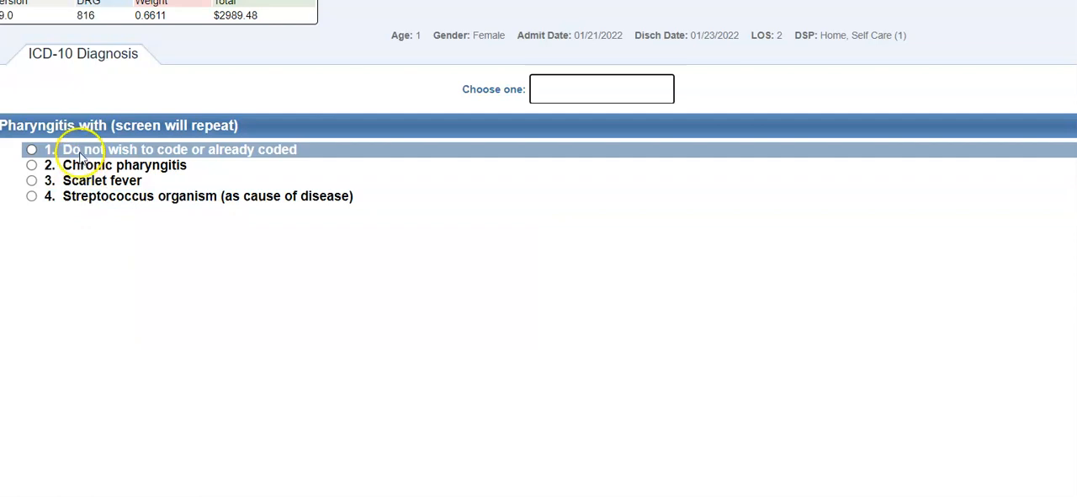
mouse_move(82, 157)
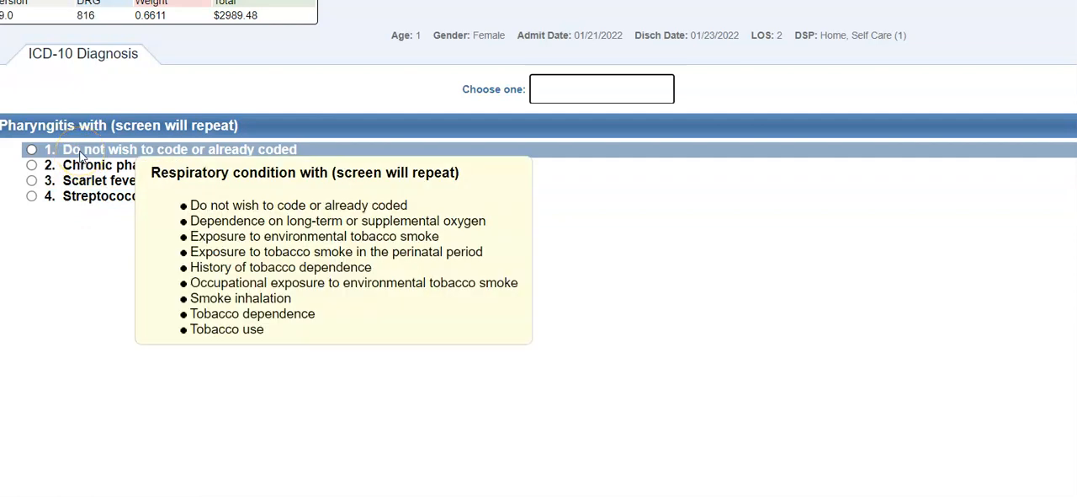
click(31, 150)
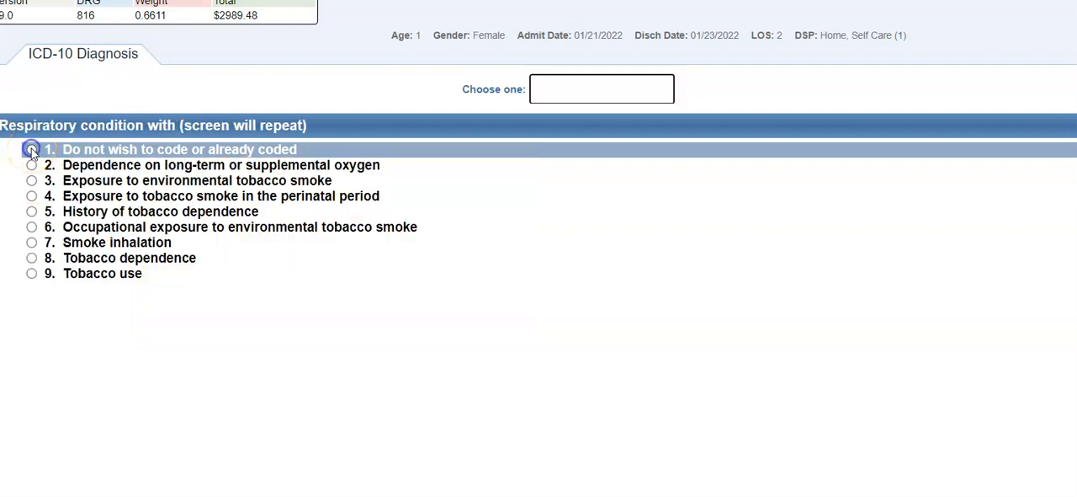
click(32, 149)
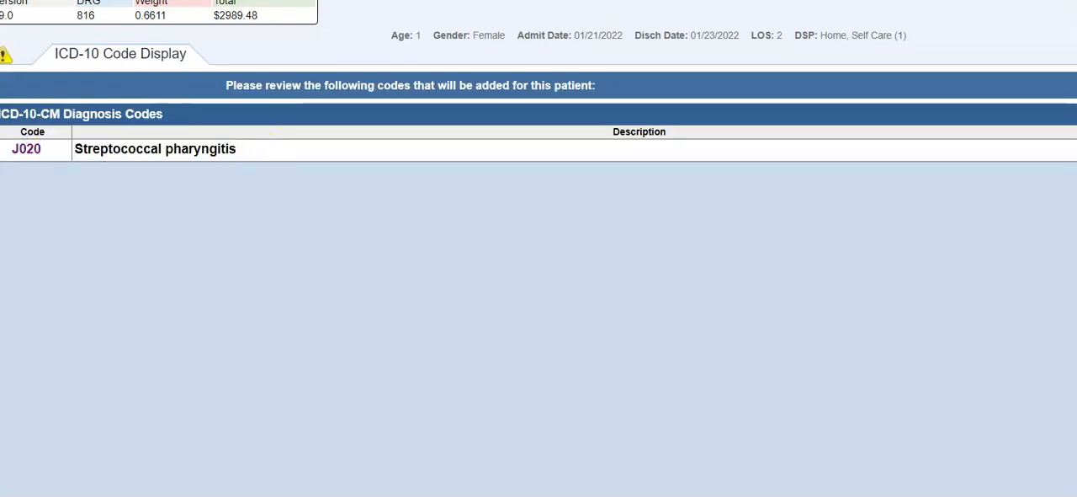
Search the next diagnosis for ANEM, choose Anemia, spell other anemia with I, and select Iron deficiency with type Unspecified
text(ANEM)
key(Return)
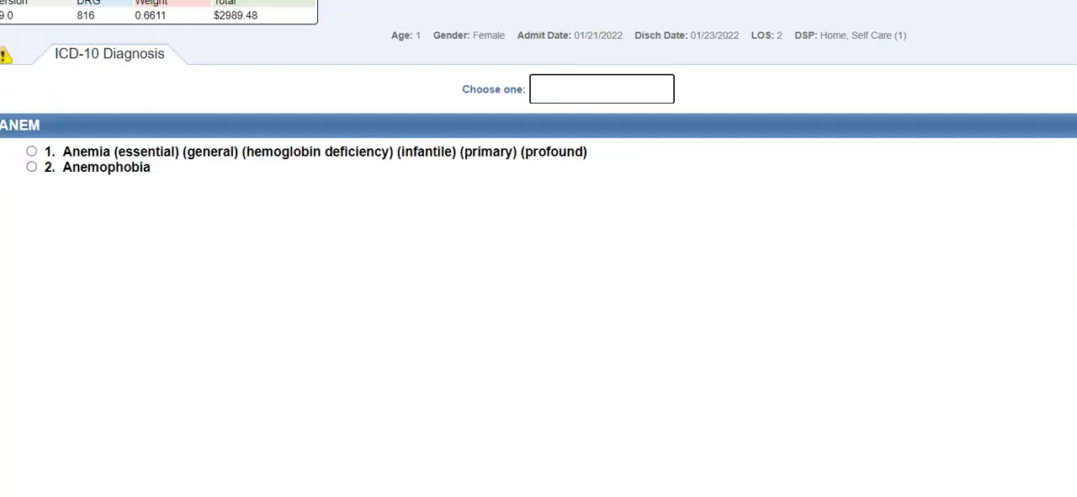
key(1)
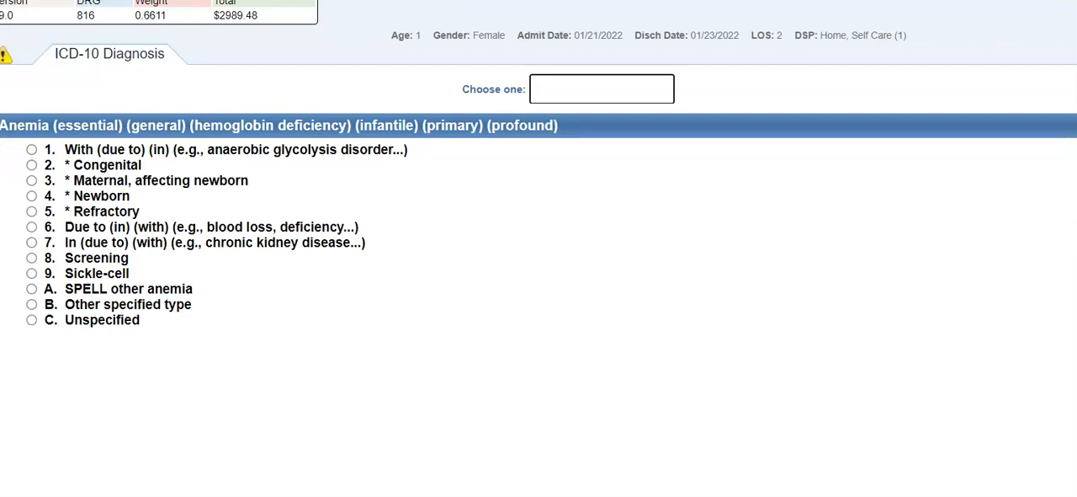
text(ai)
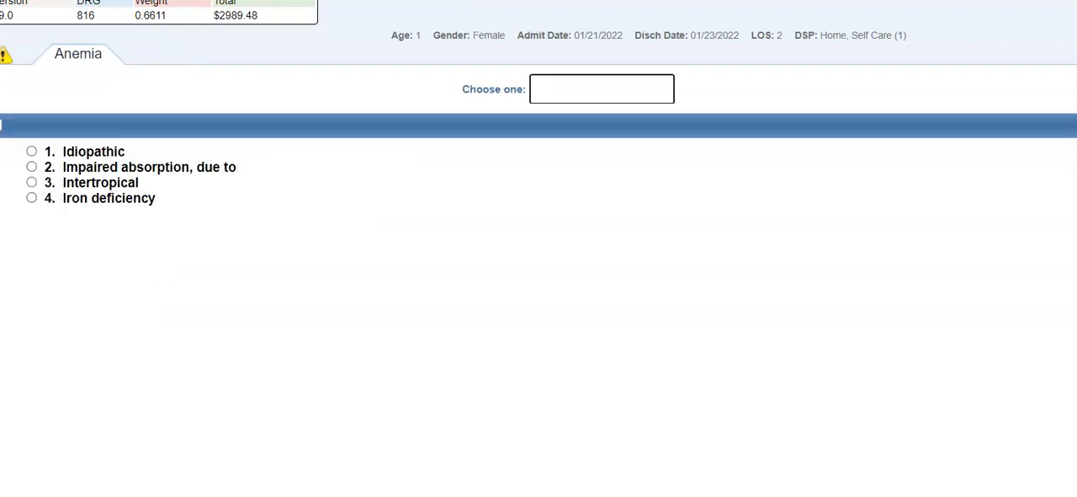
text(4)
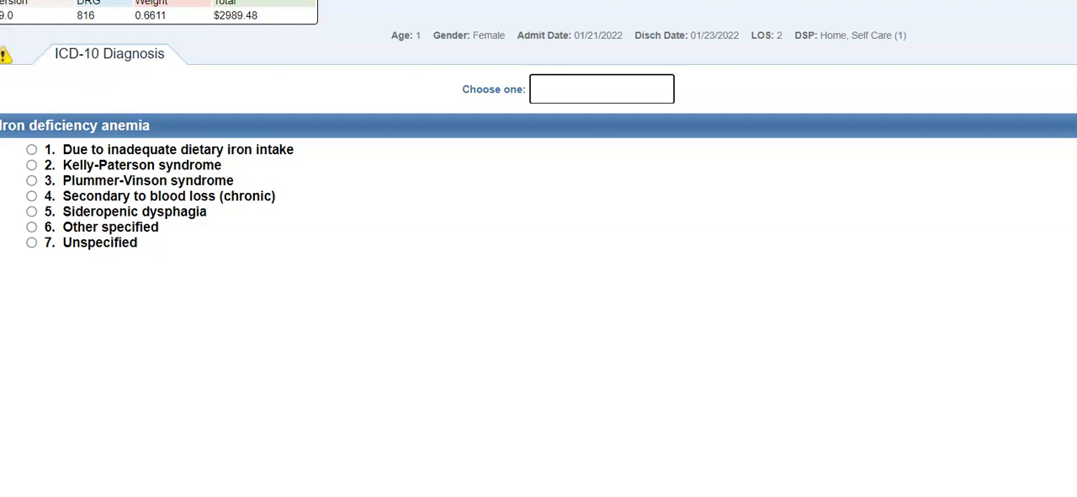
key(7)
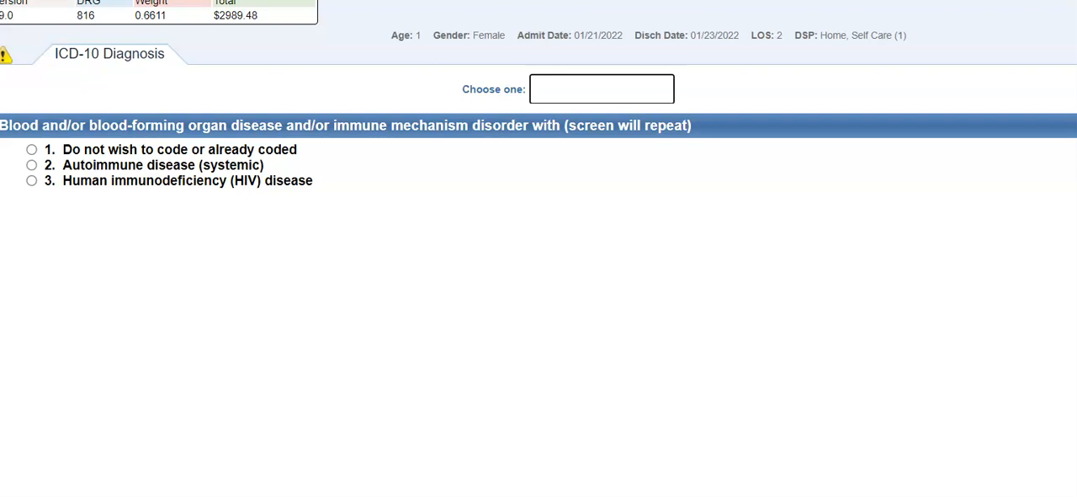
Decline coding associated blood or immune conditions, choose No procedures as the anemia treatment, and accept the resulting diagnosis code
text(1)
key(Return)
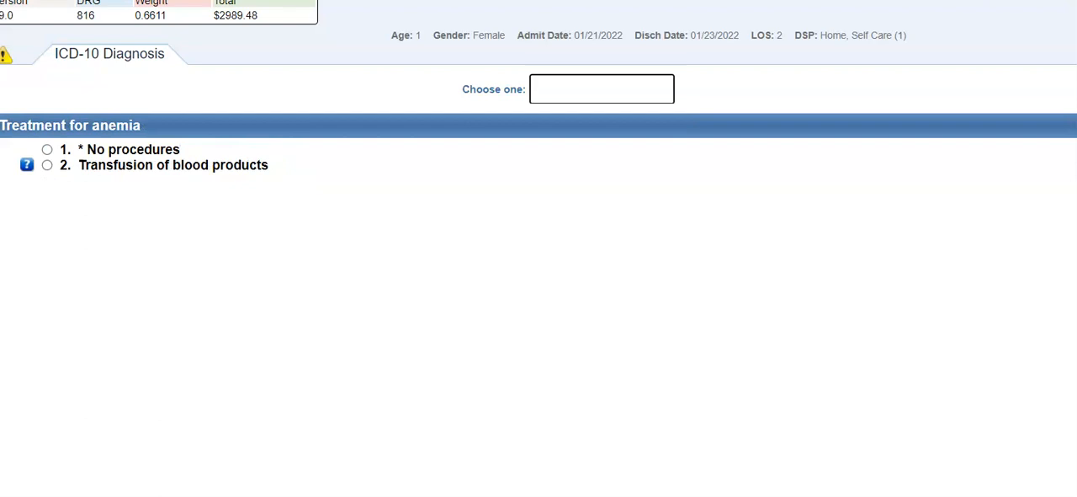
text(1)
key(Return)
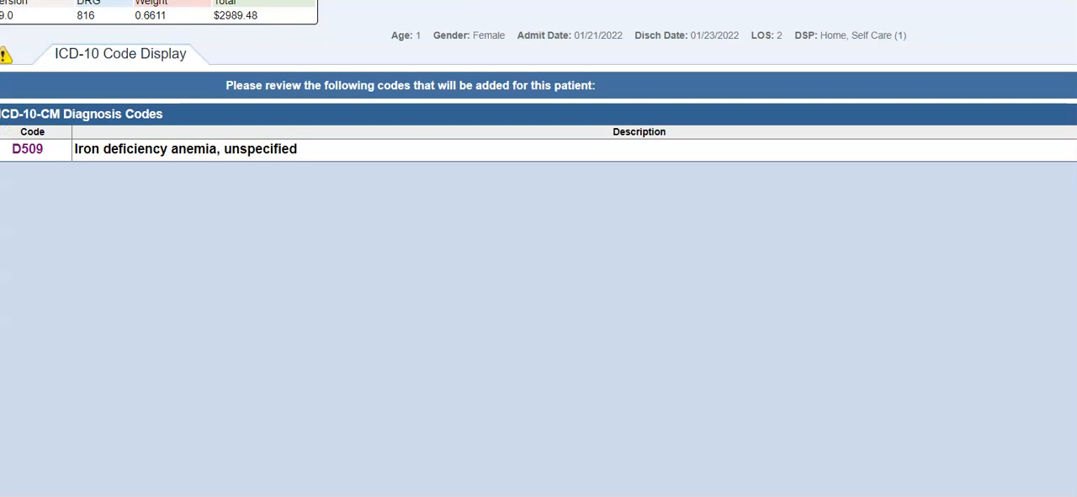
key(Return)
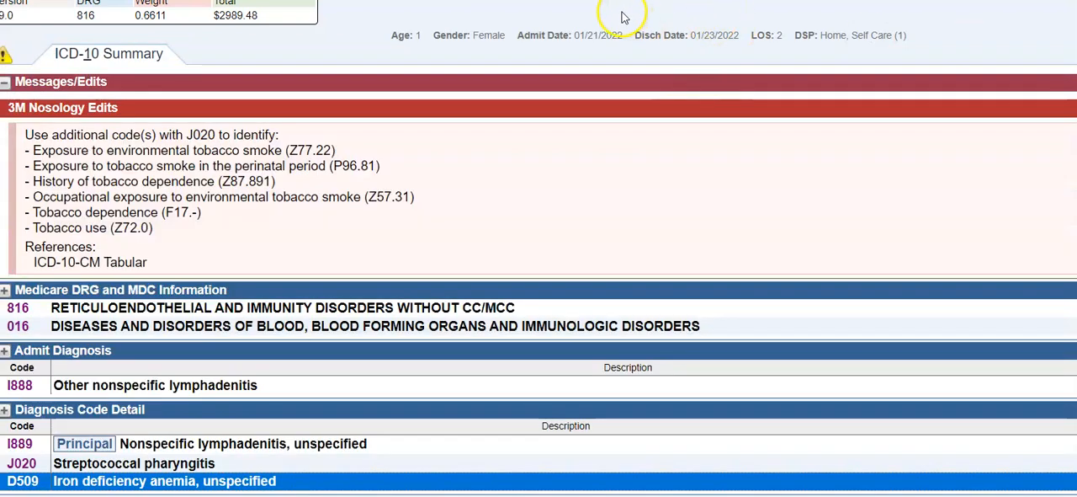